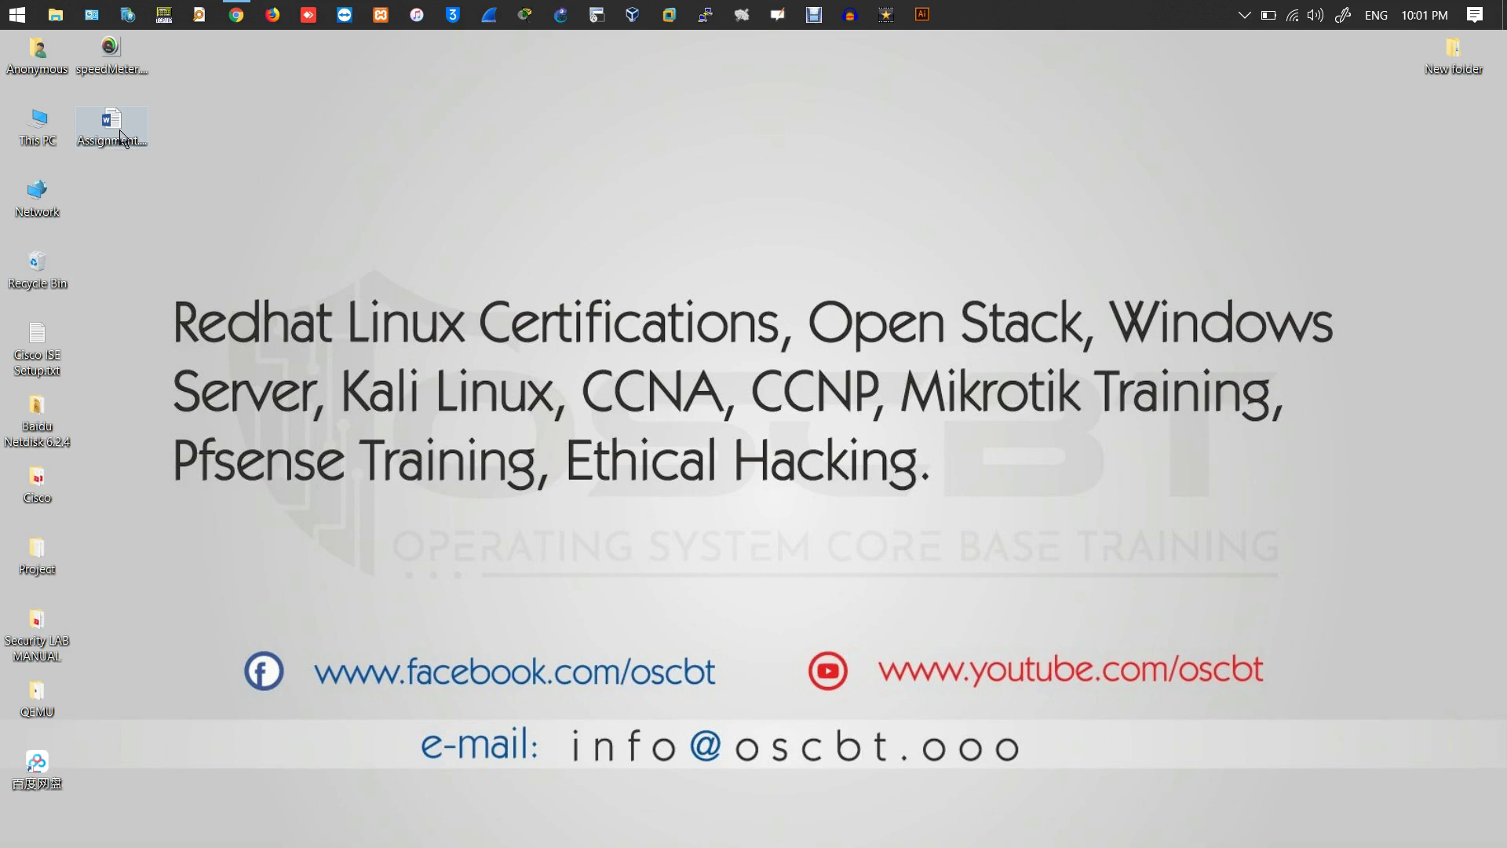
Open Assignment.docx from the desktop icon's right-click menu in Word.
right_click(122, 138)
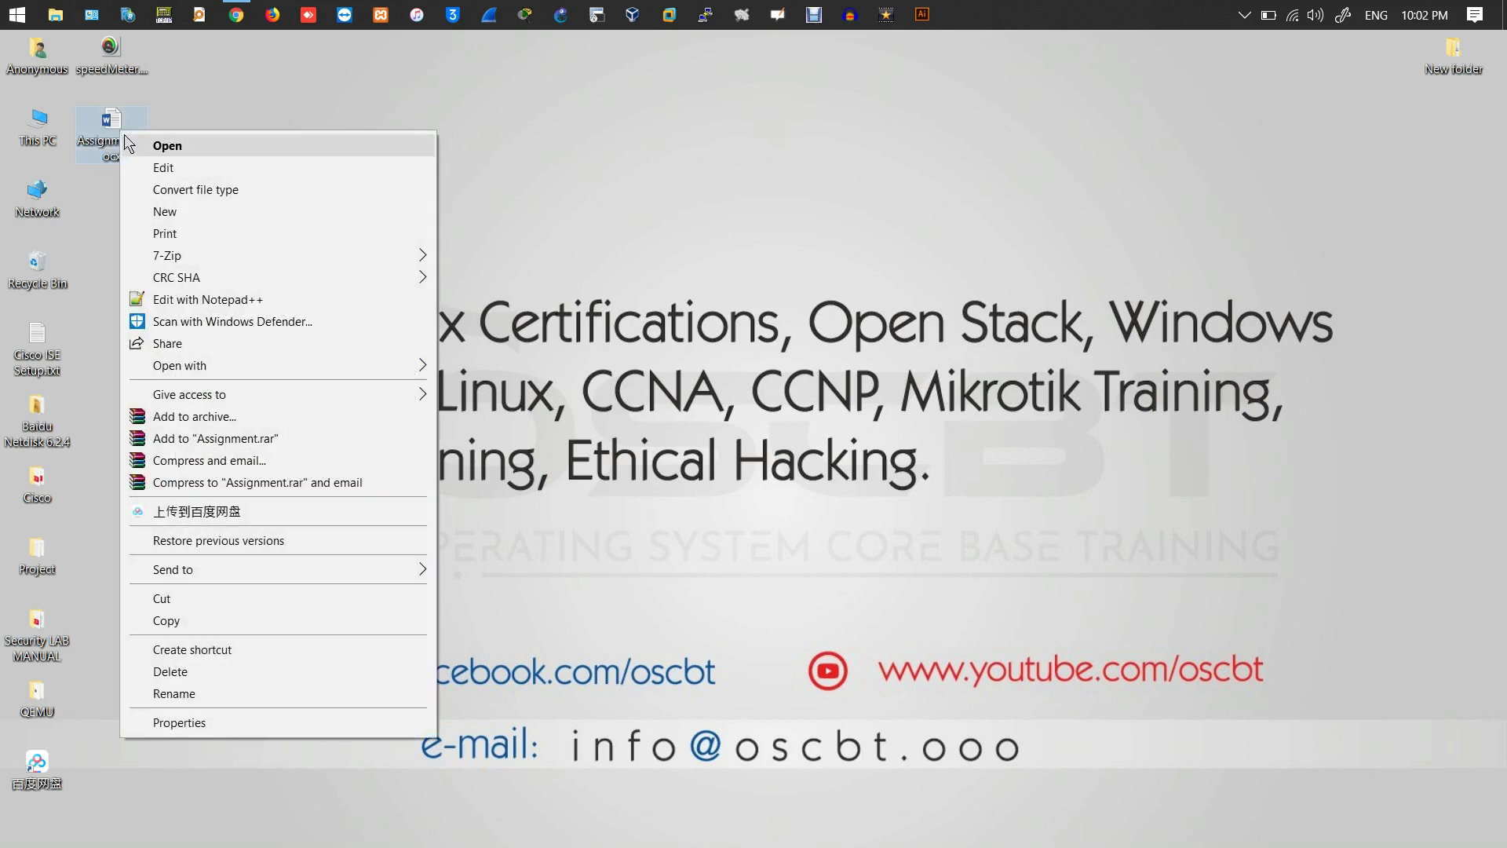
left_click(149, 146)
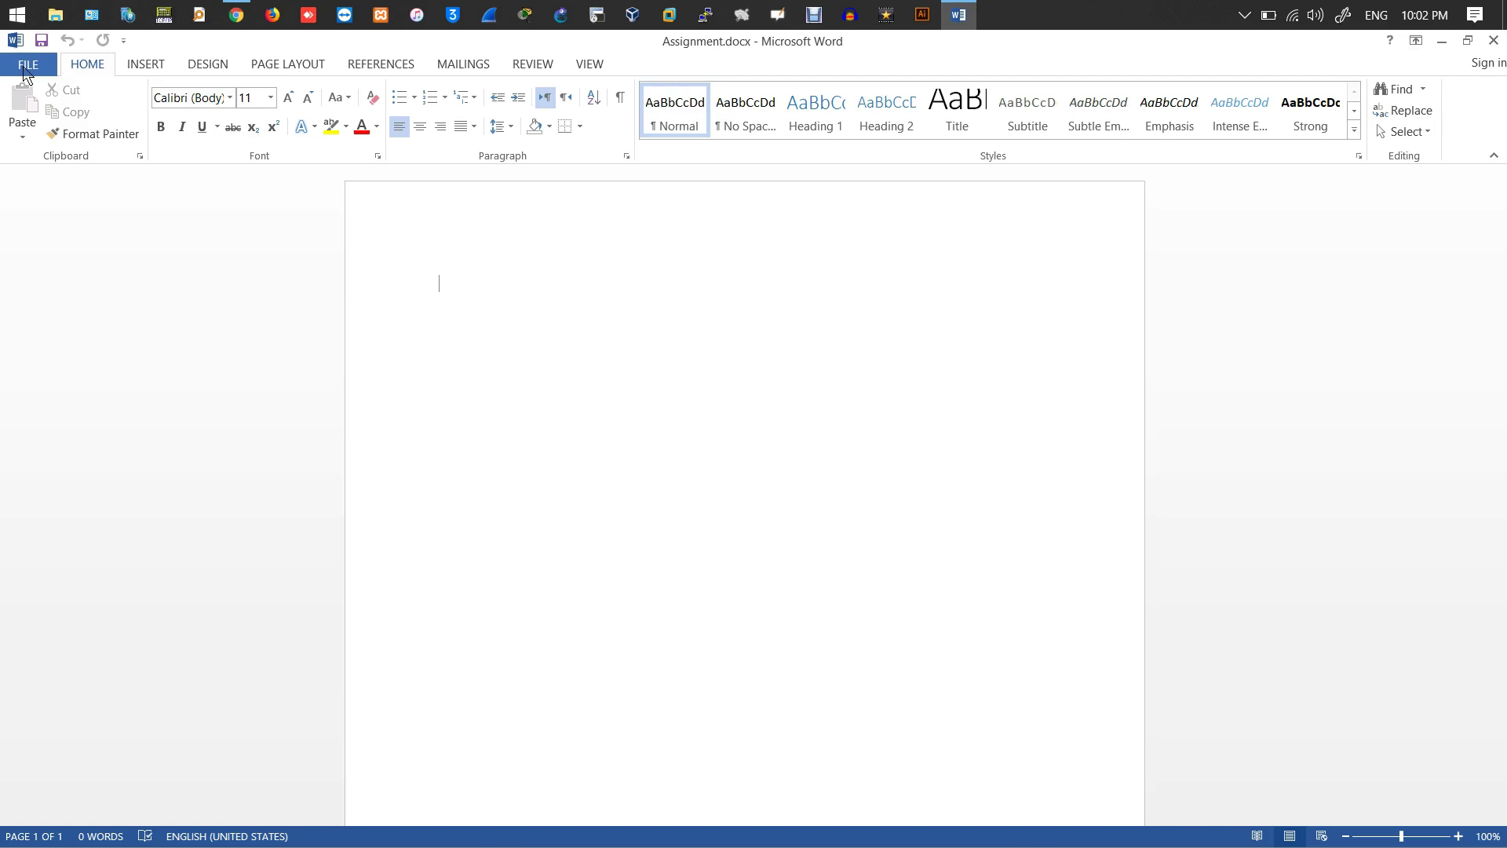
Show the File > Info page for Assignment.docx.
left_click(26, 66)
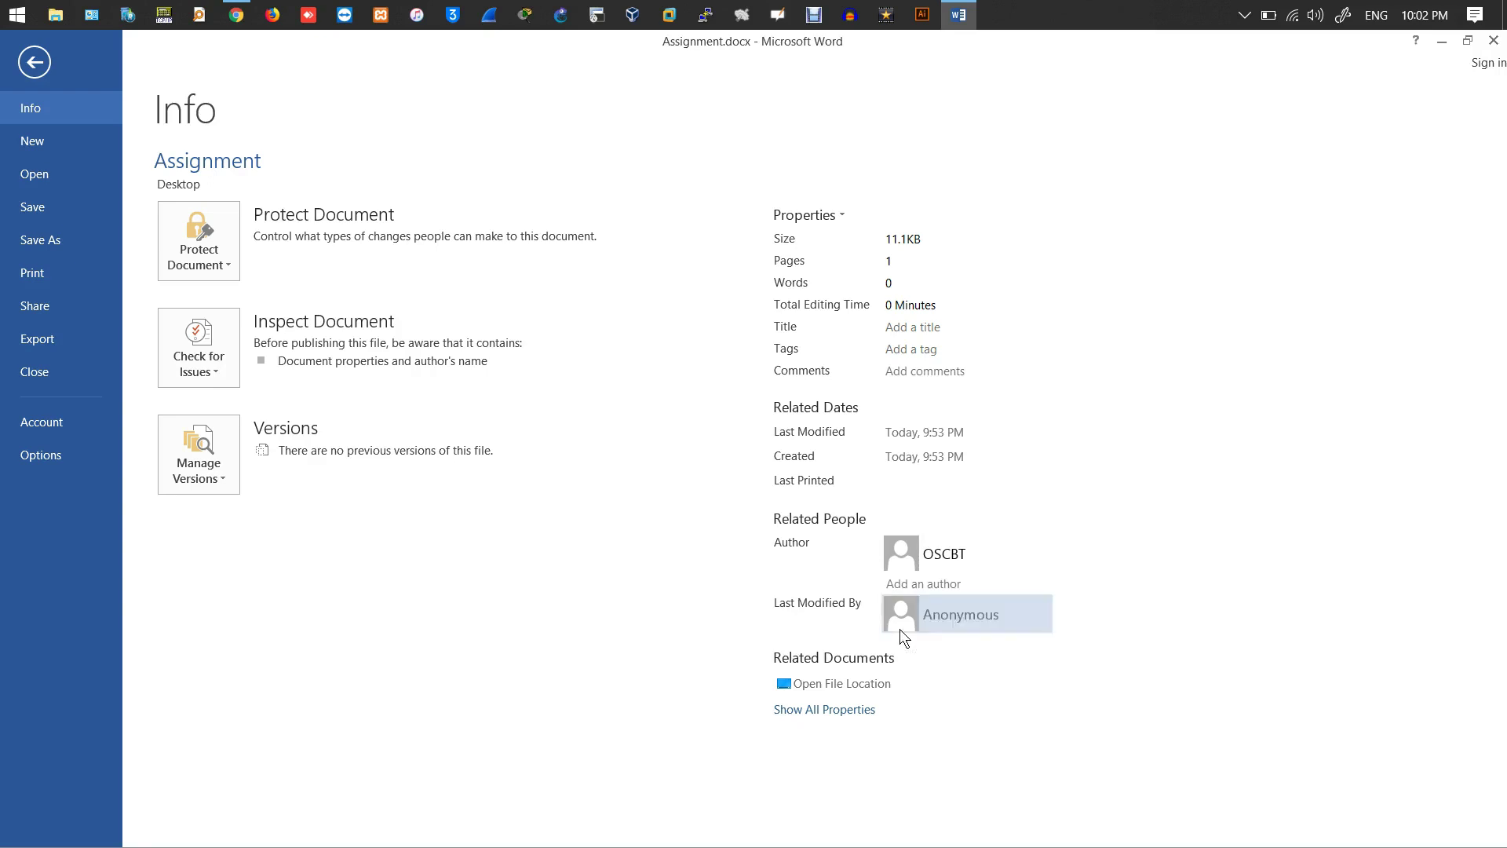
Remove OSCBT as author and add 'Trainer' as the document's new author.
right_click(966, 619)
right_click(934, 559)
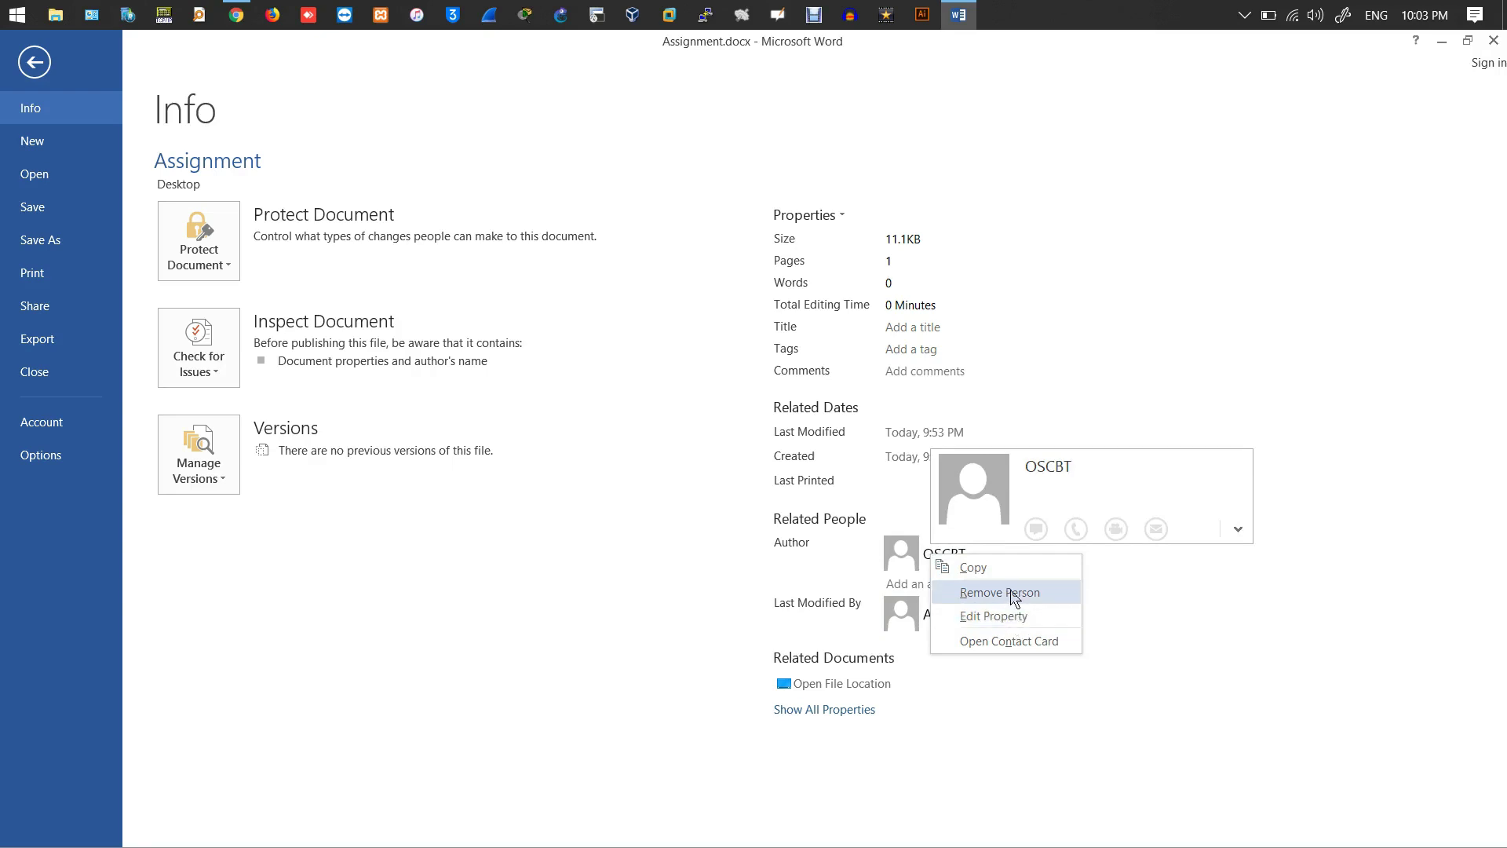
left_click(1010, 592)
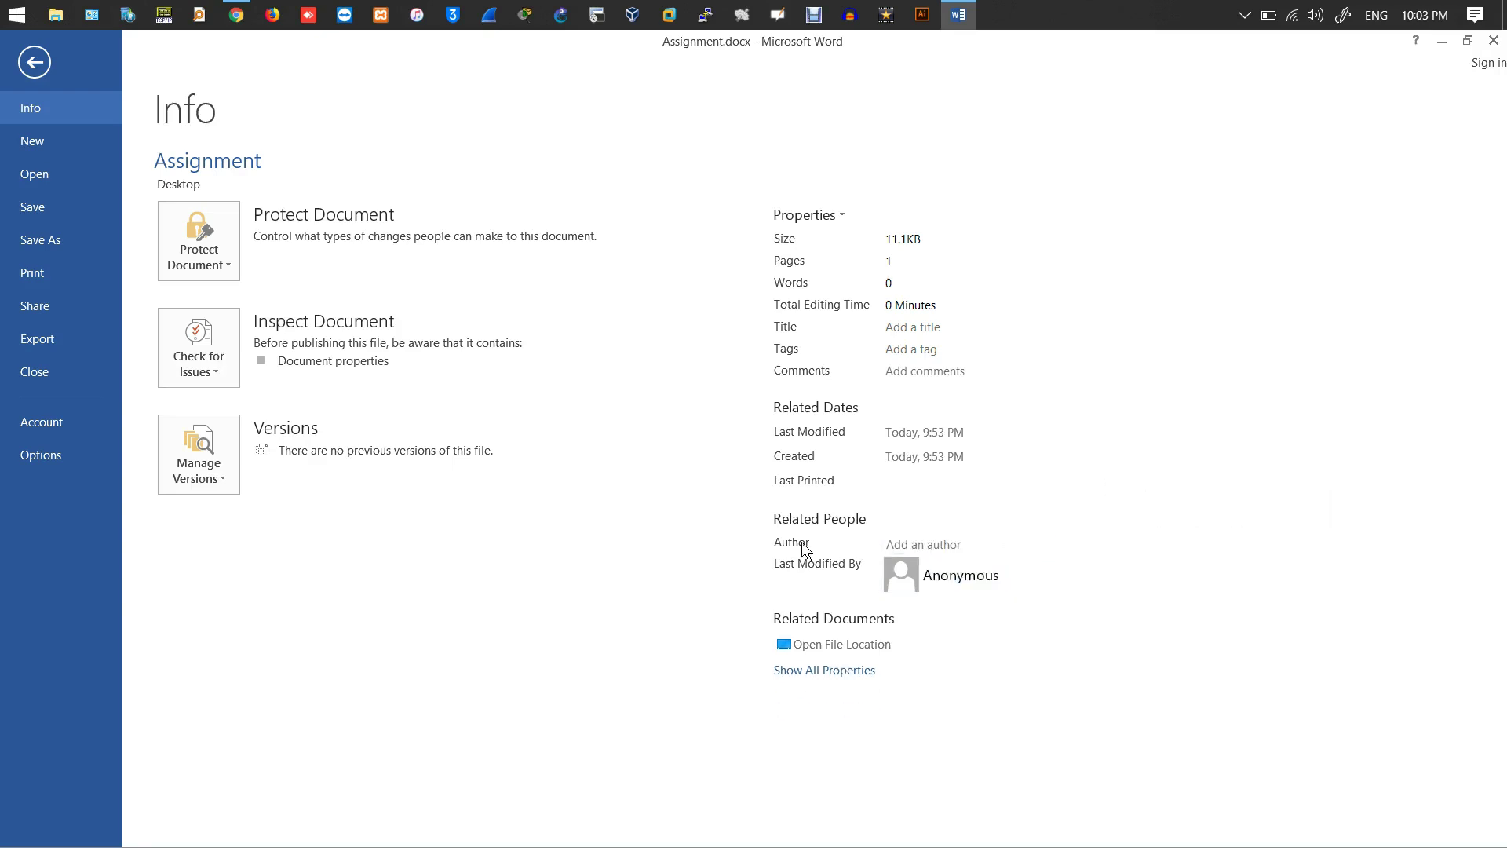
left_click(968, 543)
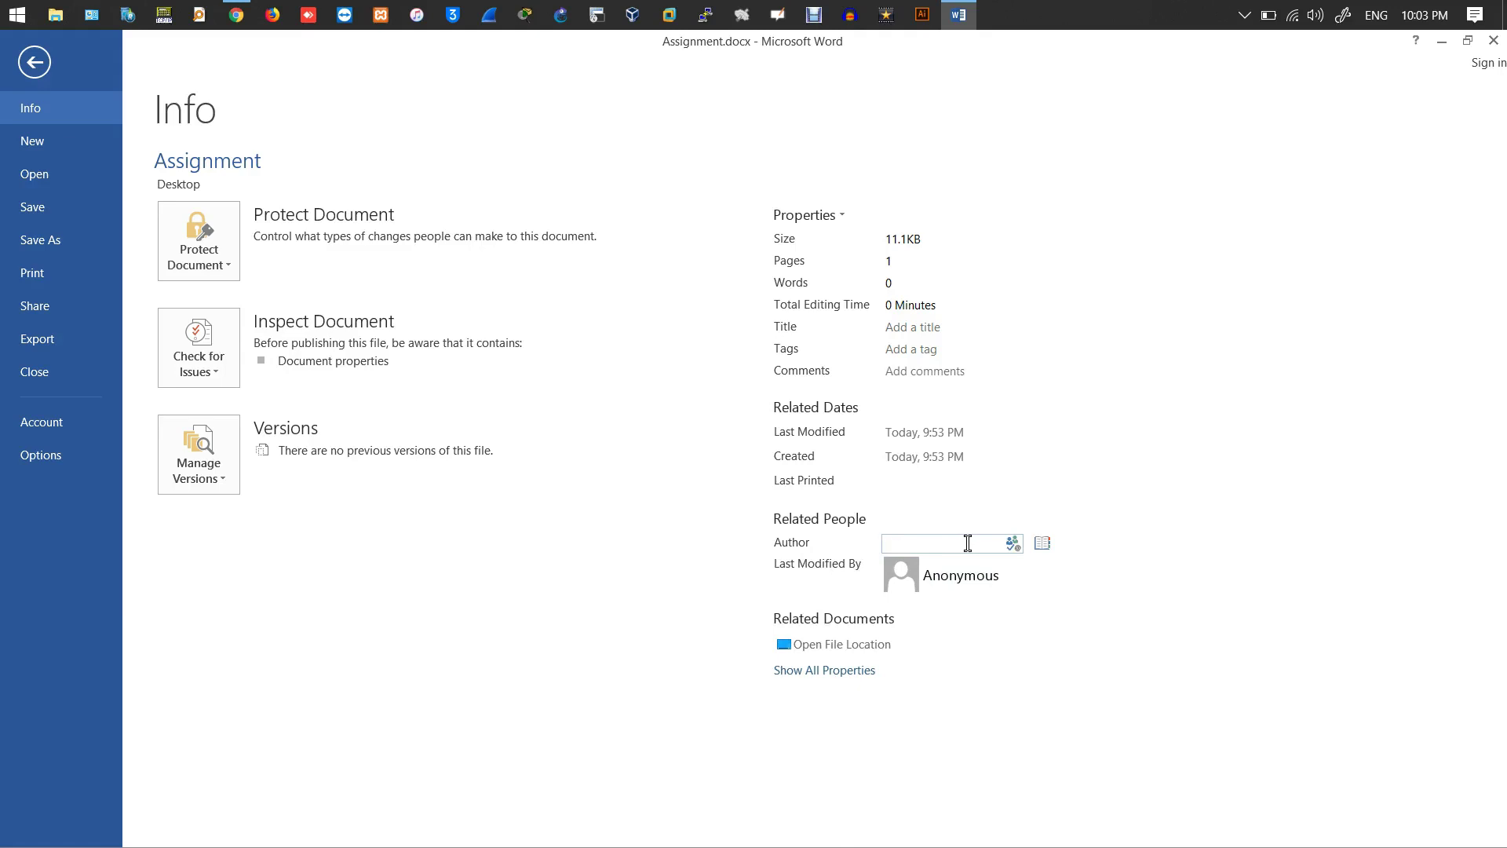
type("Trai")
type("nnner")
key("BackSpace")
key("BackSpace")
key("BackSpace")
type("er")
left_click(1255, 322)
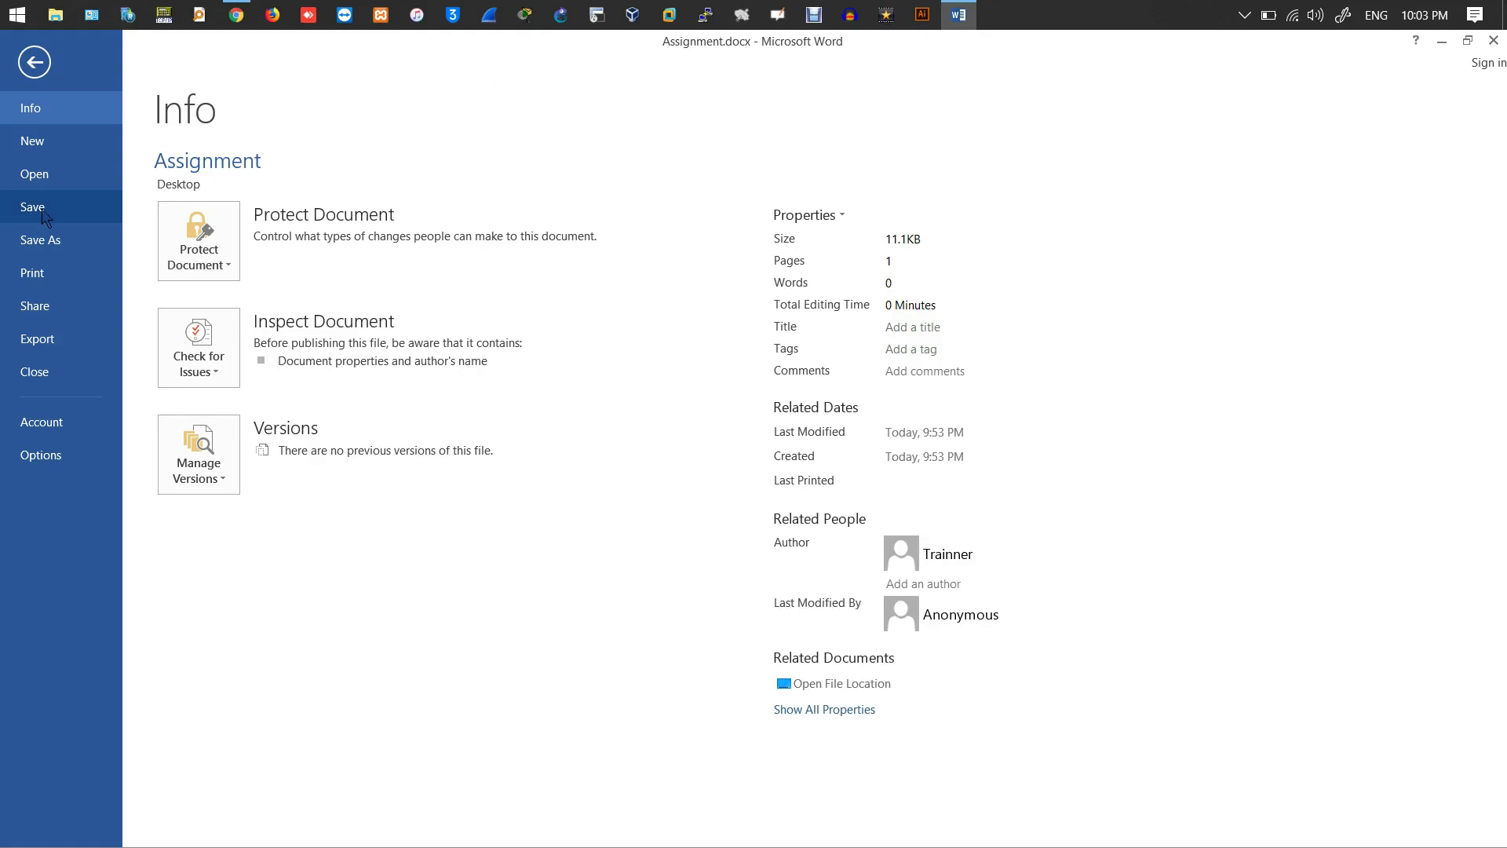
Save Assignment.docx, close Word, and refresh the Windows desktop.
left_click(42, 212)
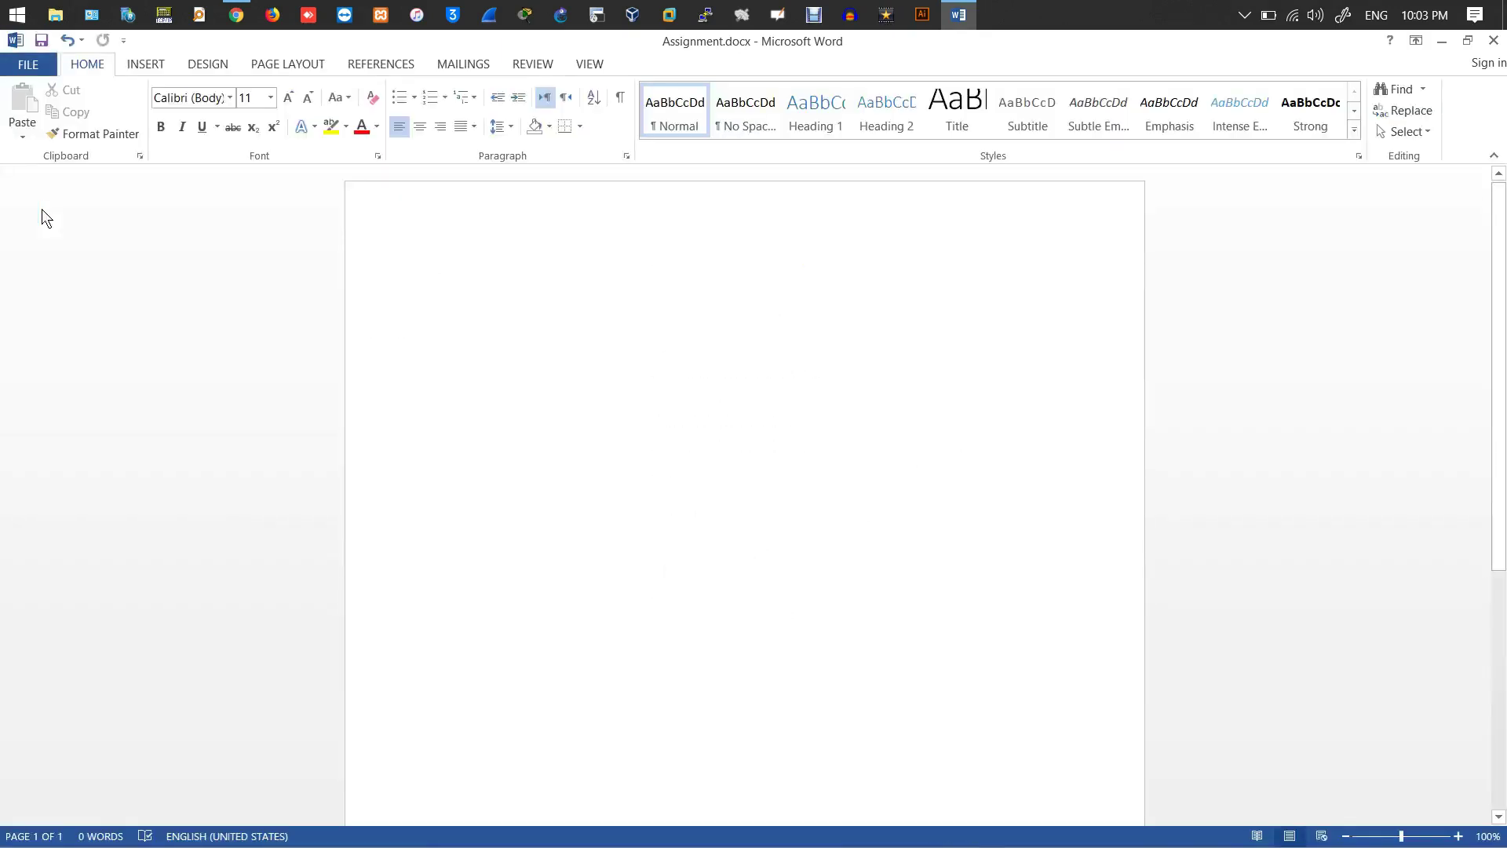
left_click(1493, 45)
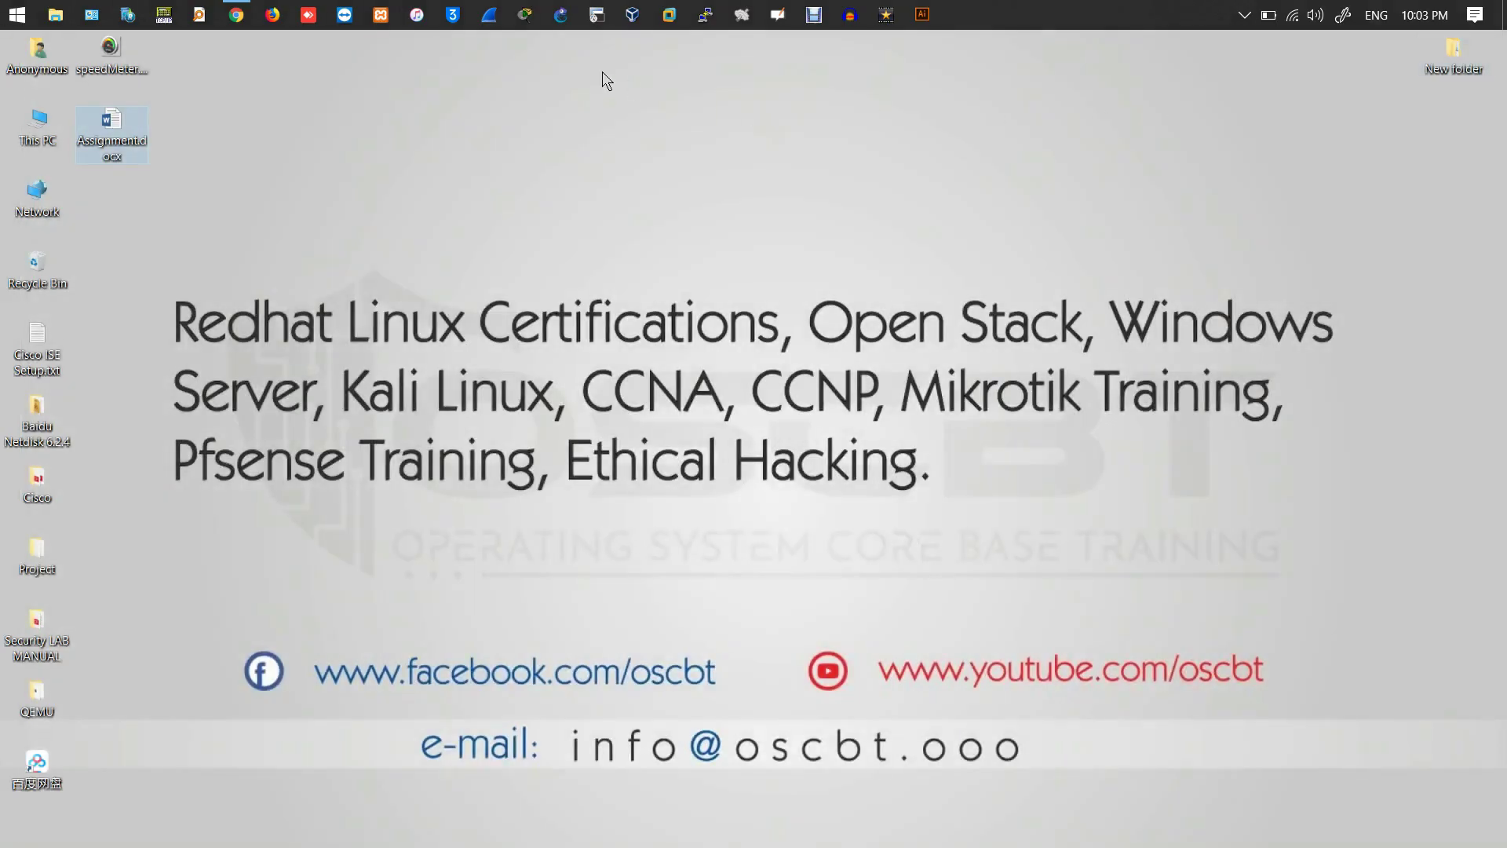
right_click(601, 73)
left_click(660, 139)
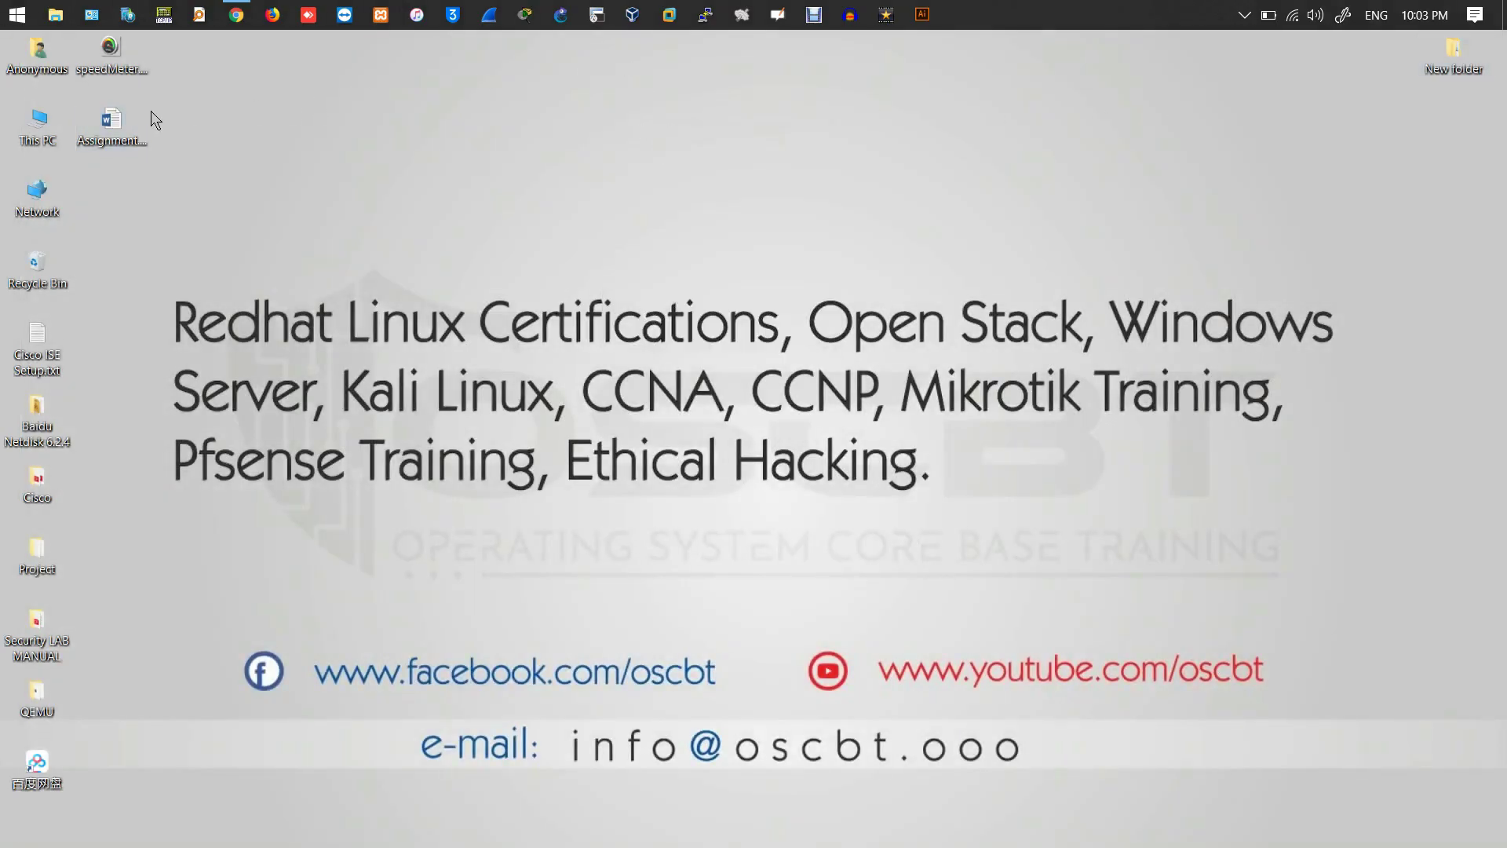